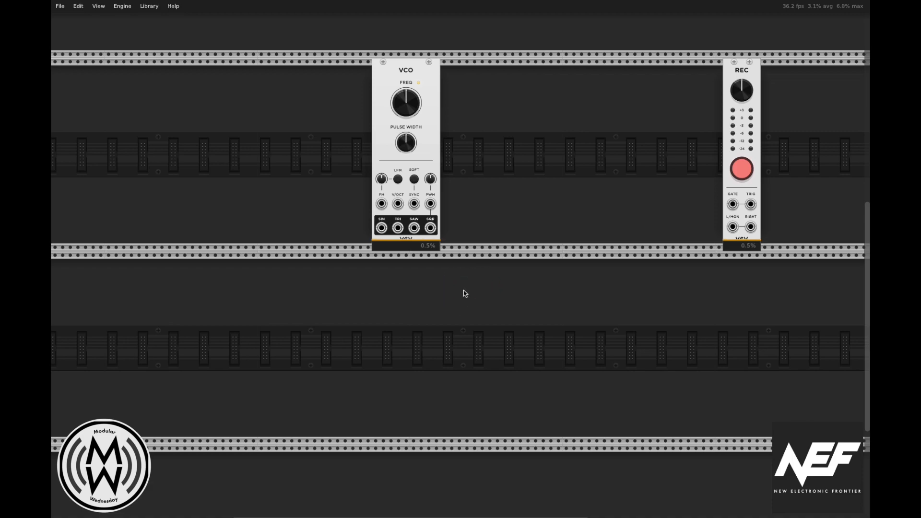
click(454, 288)
click(459, 221)
click(482, 172)
click(494, 157)
click(596, 198)
click(490, 206)
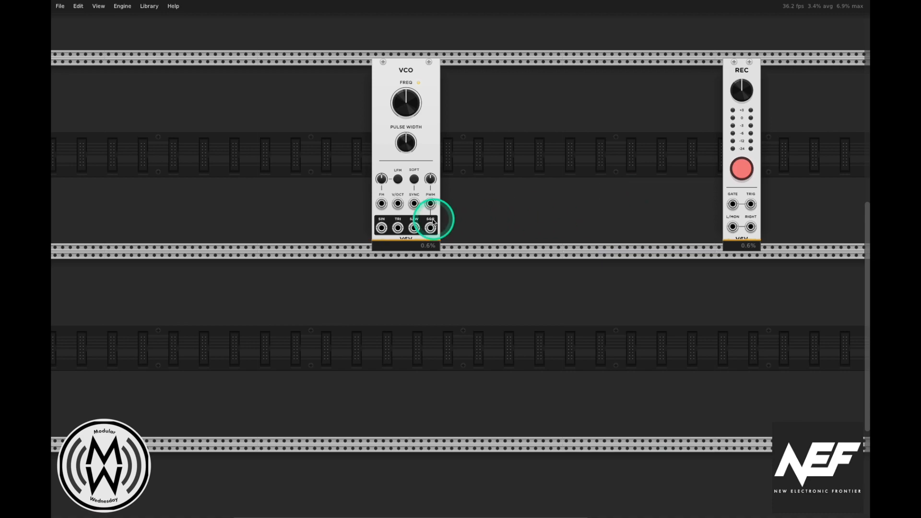
Step: Add the VCV Scope module to the rack between the VCO and REC modules
right_click(563, 209)
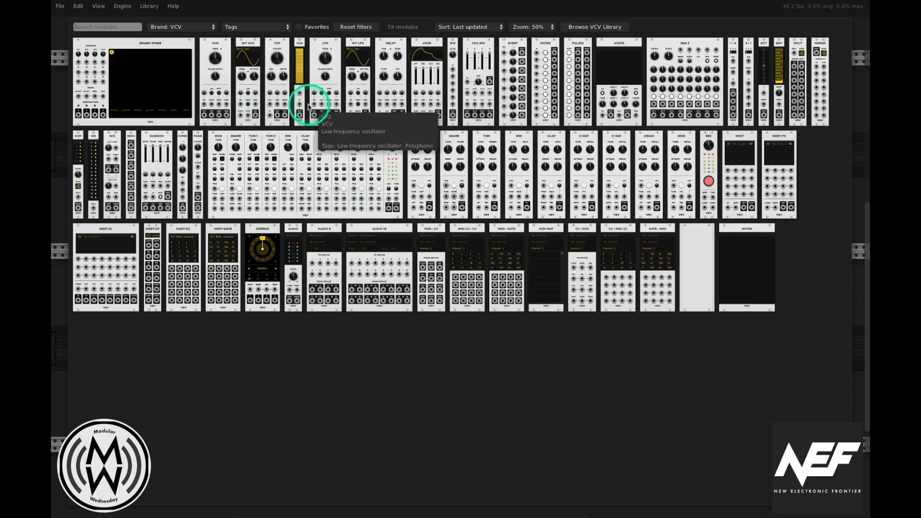
click(215, 30)
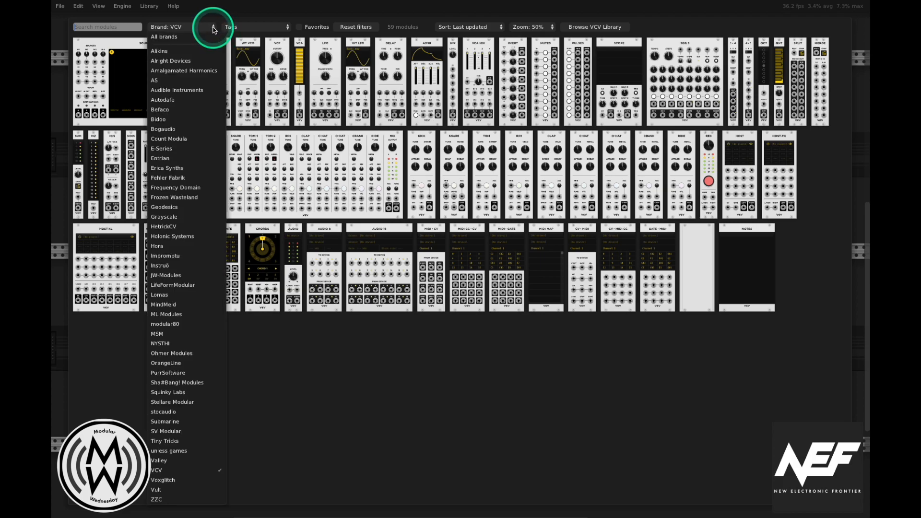
click(214, 29)
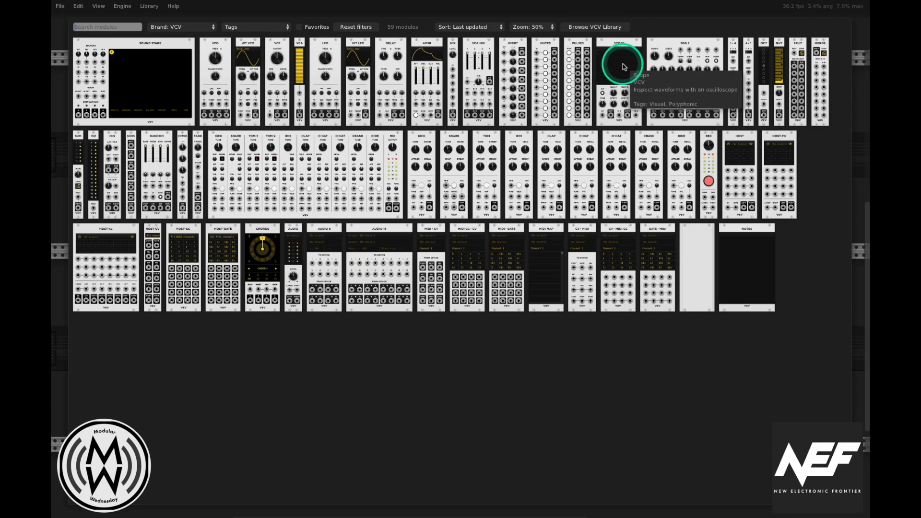
mouse_move(622, 68)
mouse_down()
mouse_move(627, 82)
mouse_move(575, 62)
mouse_move(639, 65)
mouse_up()
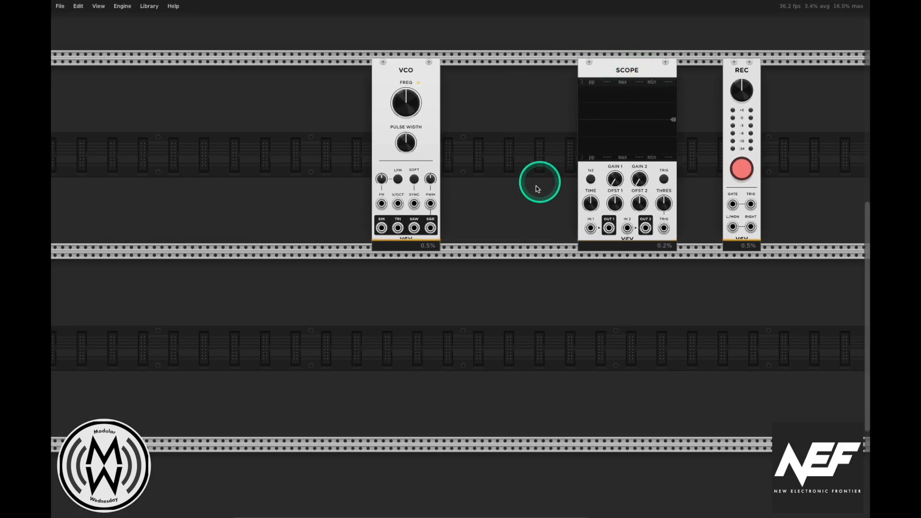
click(610, 231)
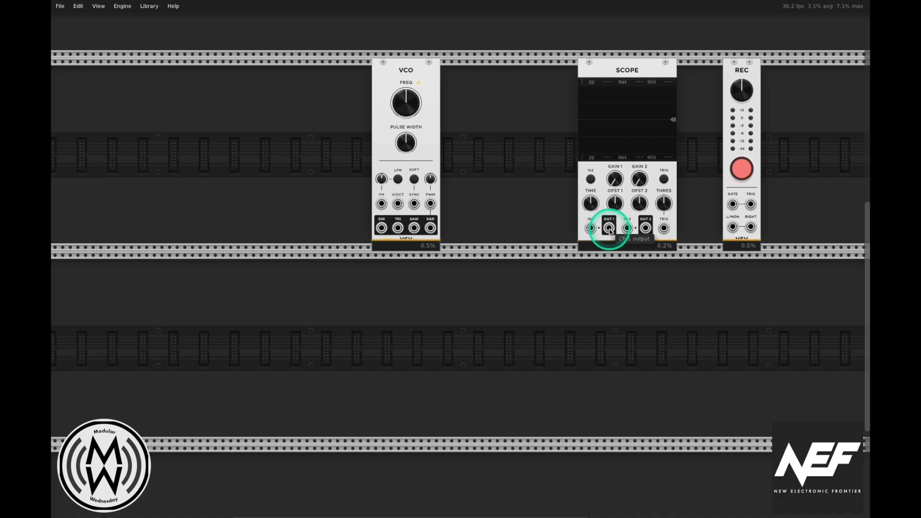
drag(611, 231, 733, 229)
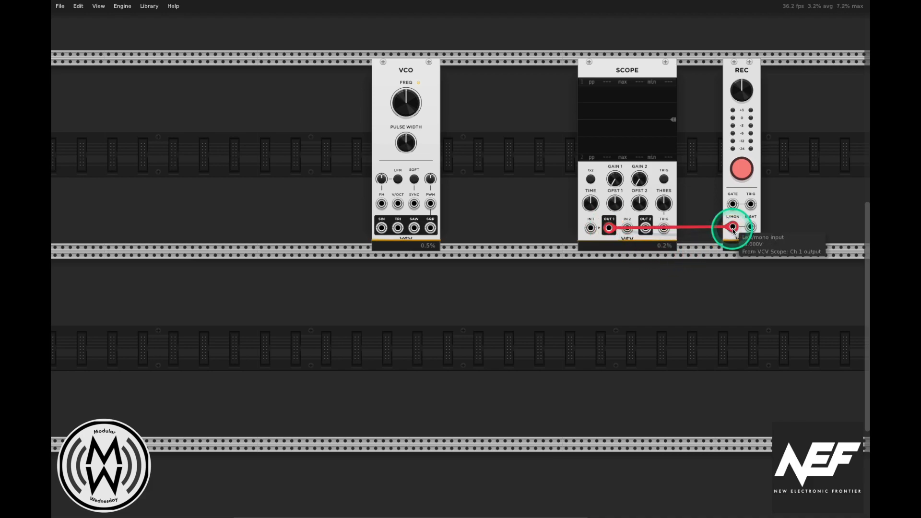
mouse_move(381, 228)
mouse_down()
mouse_move(554, 202)
mouse_move(591, 228)
mouse_up()
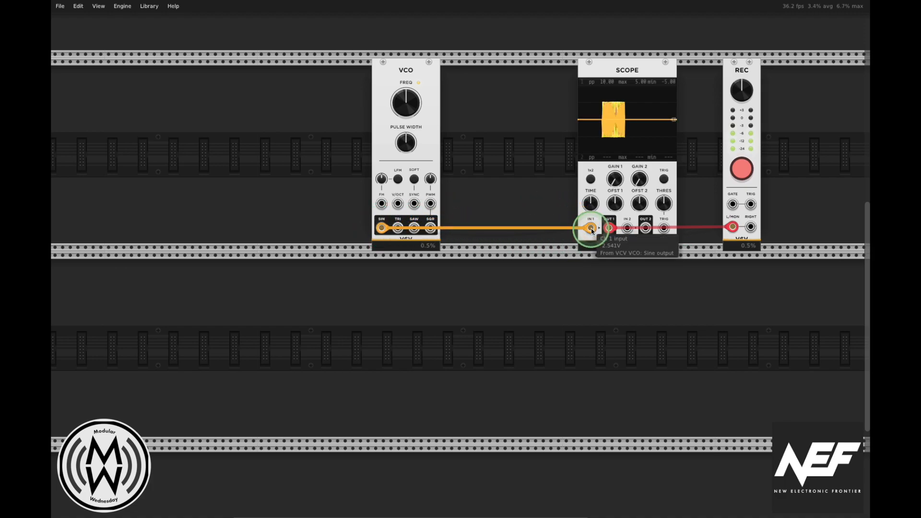
Step: Adjust the Scope's time setting so several individual cycles of the sine wave fit on its display
click(615, 180)
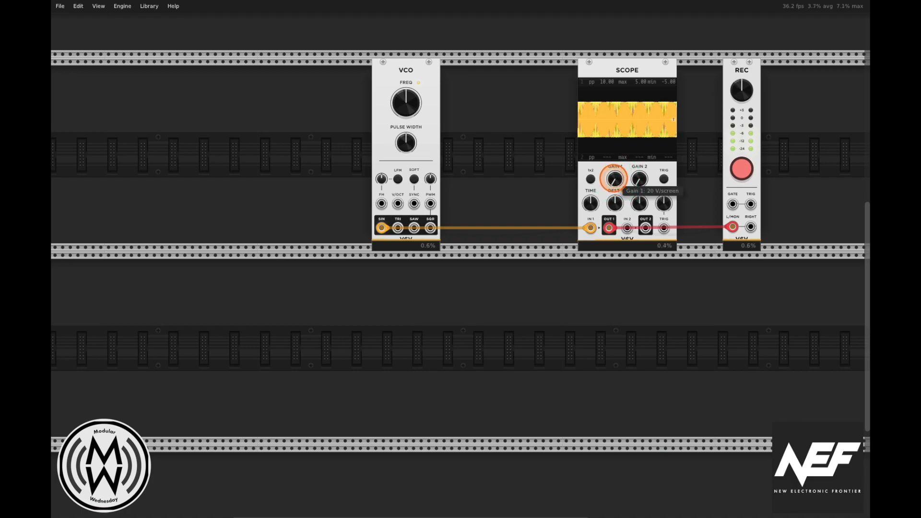
mouse_move(593, 202)
mouse_down()
mouse_move(593, 190)
mouse_move(590, 216)
mouse_move(593, 209)
mouse_up()
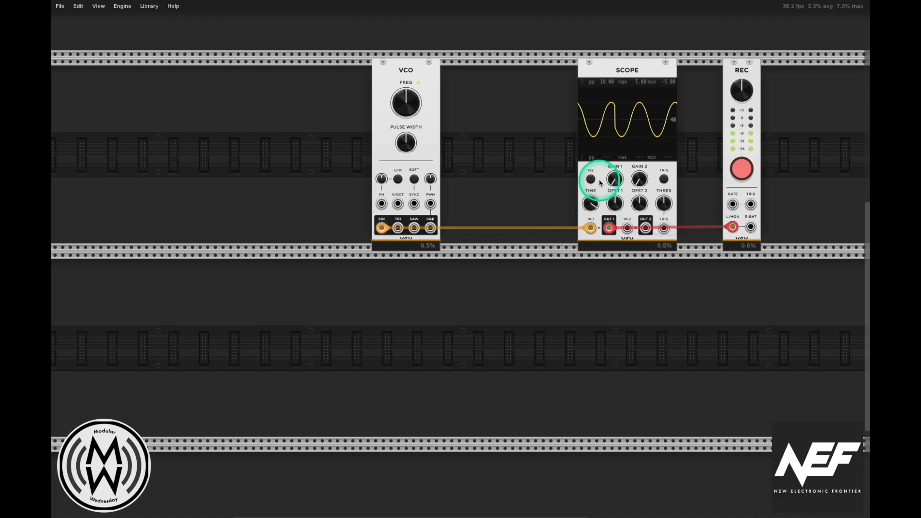
mouse_move(665, 201)
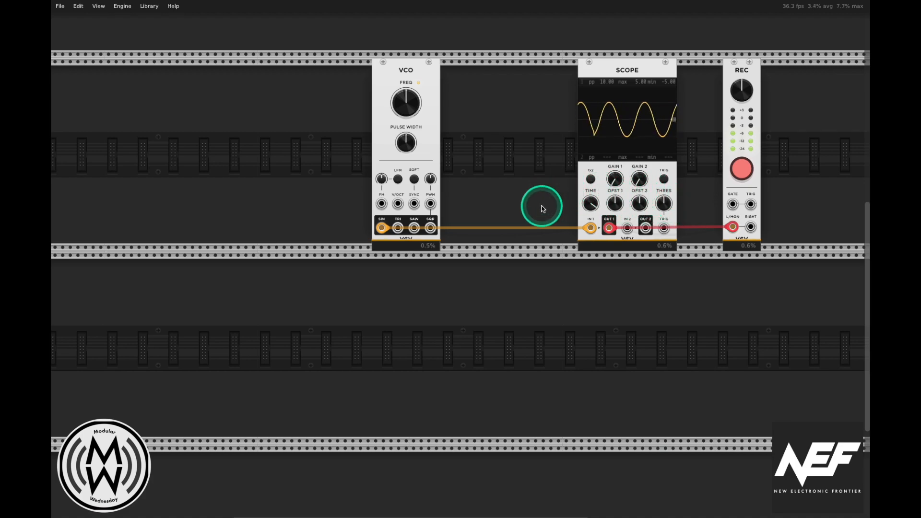
drag(593, 214, 593, 214)
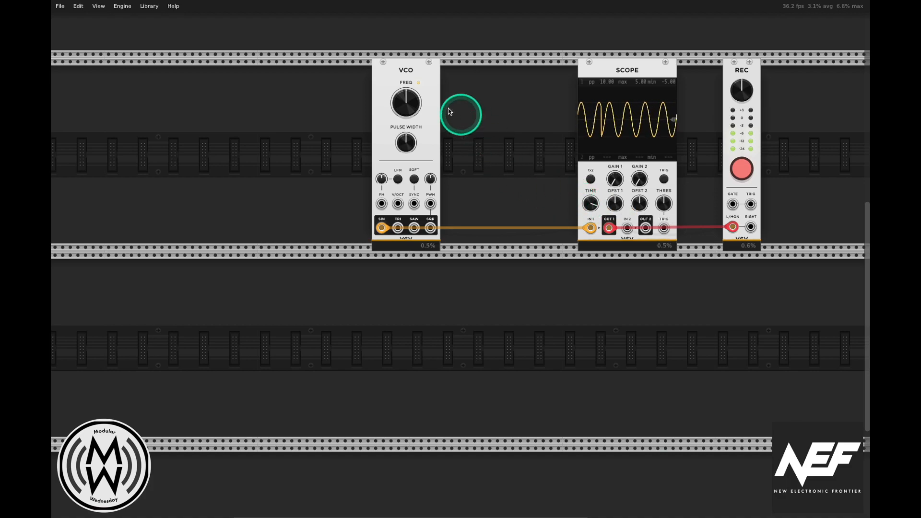
Step: Sweep the VCO frequency down to about 31 Hz and reset it to its default
mouse_move(411, 102)
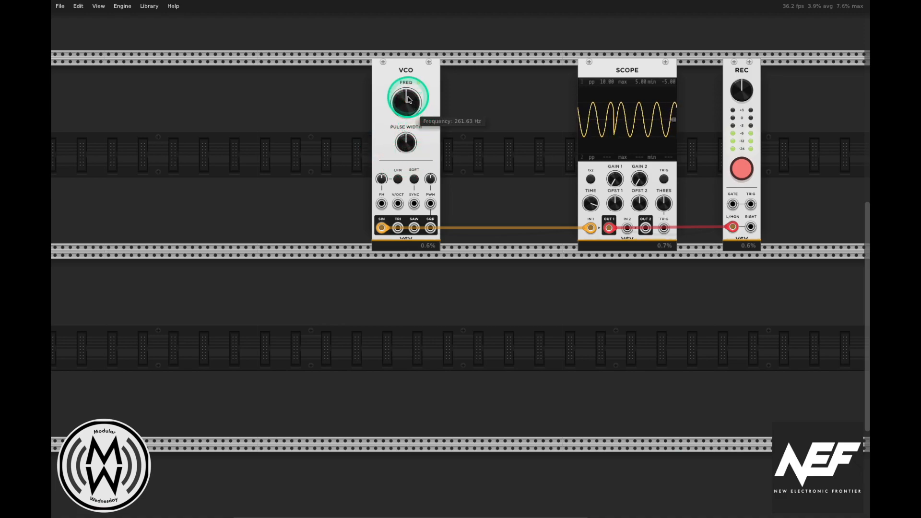
drag(412, 103, 411, 102)
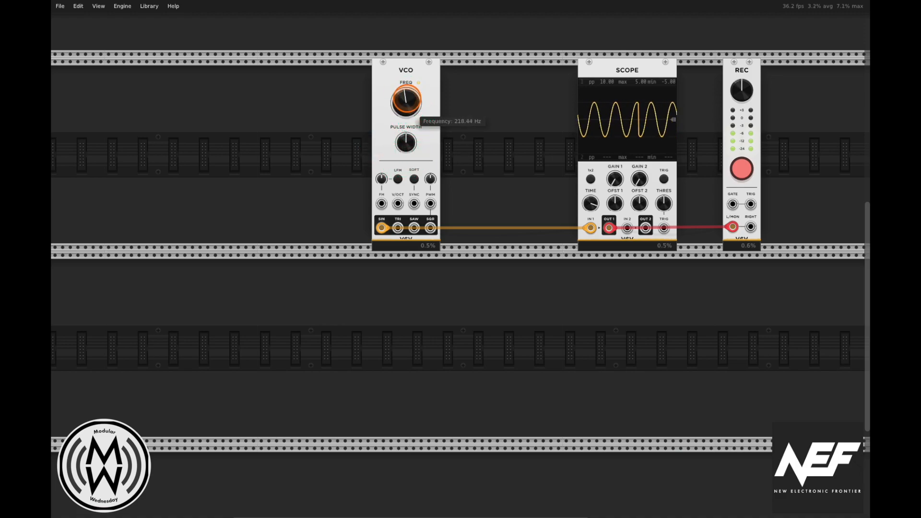
drag(411, 103, 411, 103)
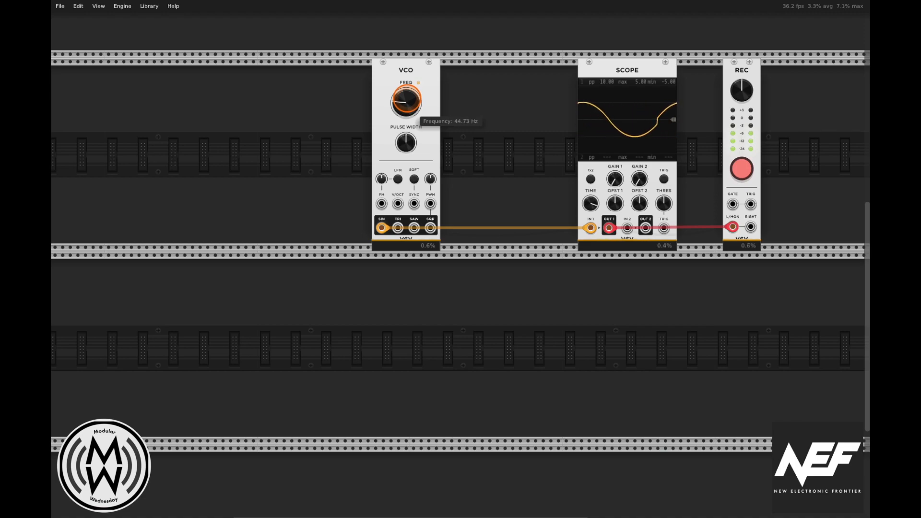
drag(411, 103, 411, 102)
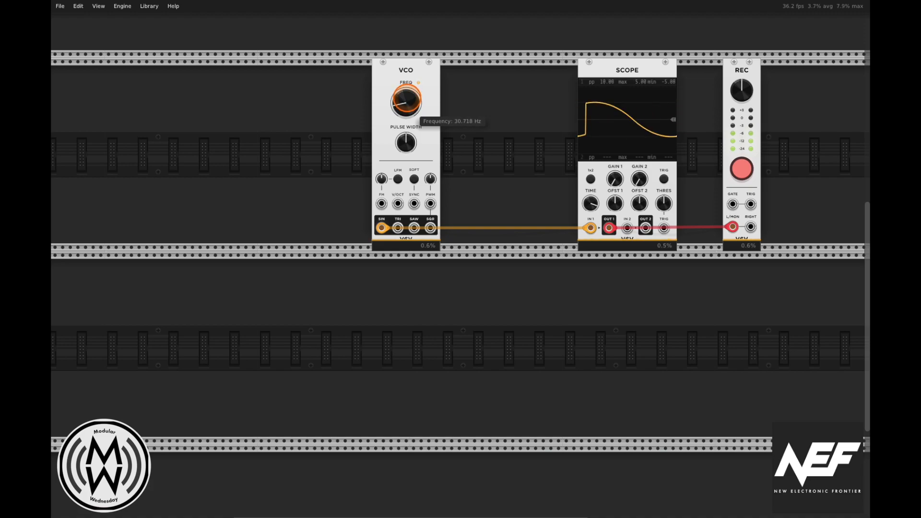
drag(412, 103, 407, 110)
double_click(407, 109)
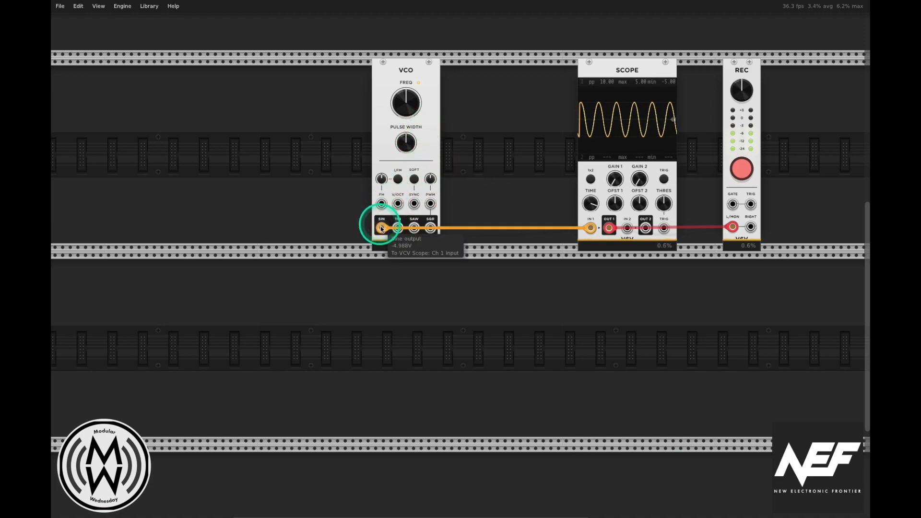
Step: Move the Scope's input cable to the VCO's triangle output and lower the VCO frequency to spread out the waveform
drag(382, 227, 397, 227)
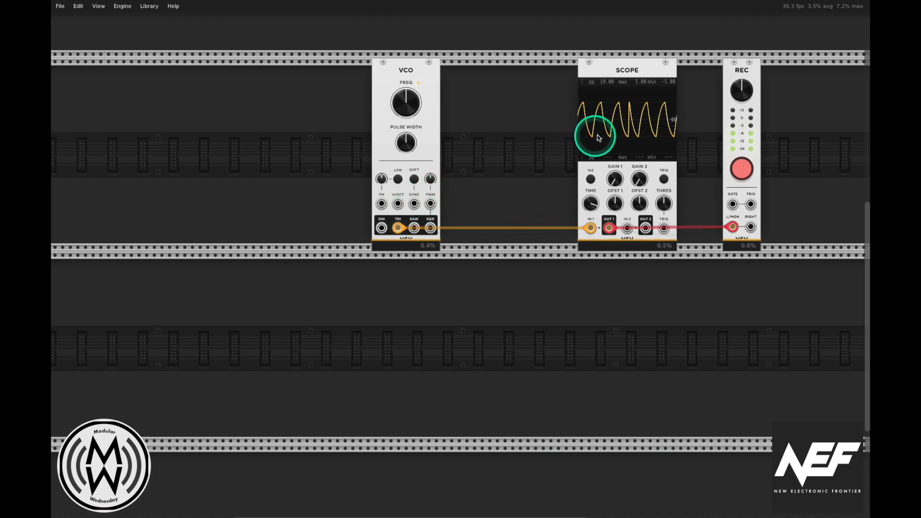
mouse_move(414, 109)
mouse_move(414, 109)
mouse_down()
mouse_move(406, 131)
mouse_move(402, 105)
mouse_up()
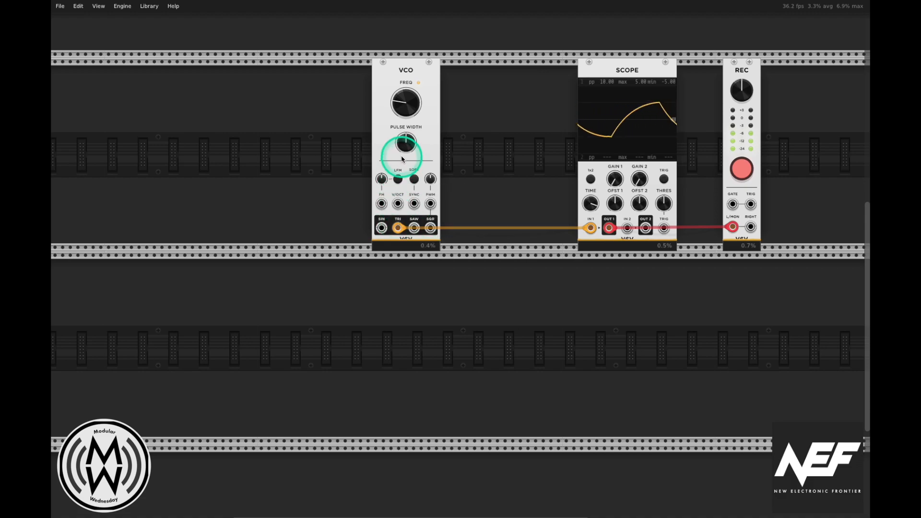
Step: Move the Scope's input cable to the VCO's saw output and sweep the frequency up and down, ending at about 225 Hz
drag(401, 229, 414, 228)
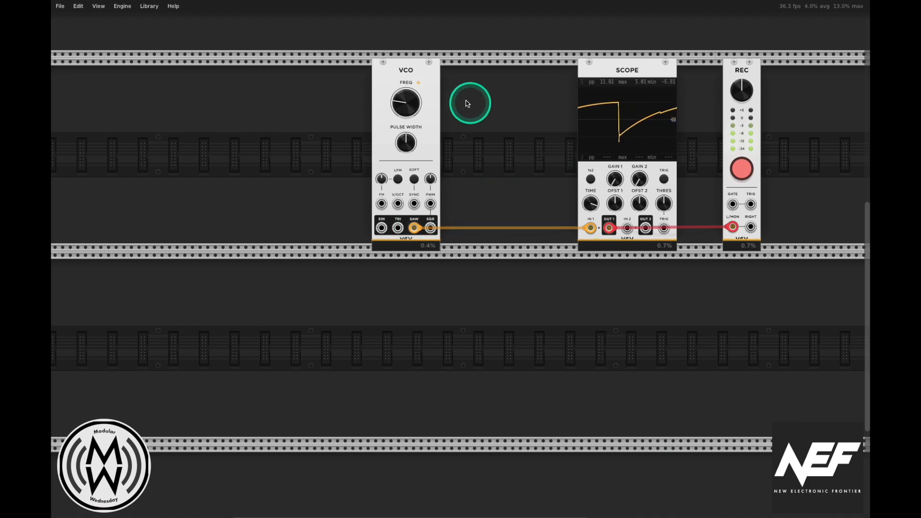
drag(406, 102, 406, 74)
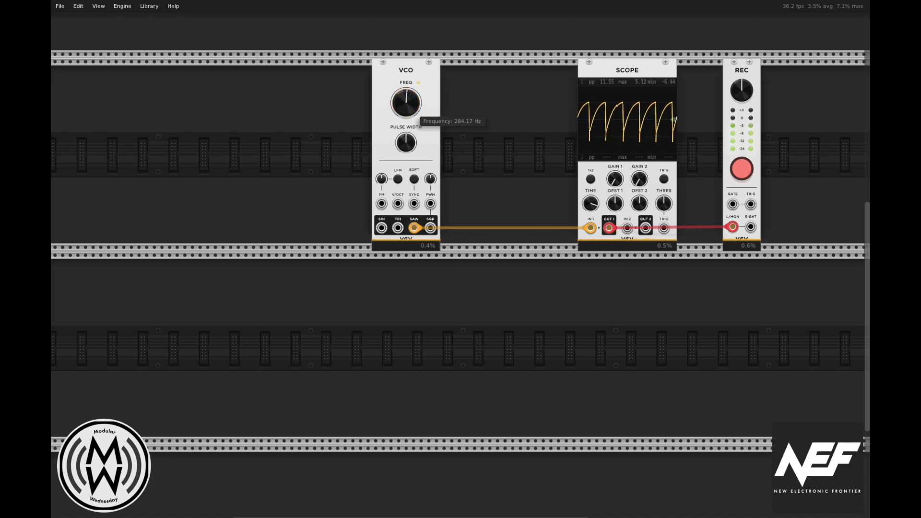
drag(406, 102, 406, 140)
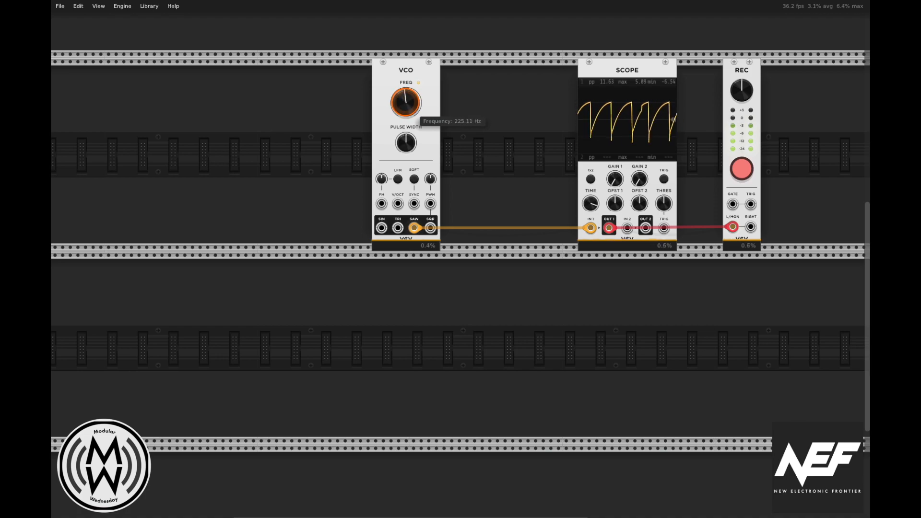
Step: Move the Scope's input cable to the VCO's square output and lower the frequency to about 49 Hz
drag(414, 228, 430, 228)
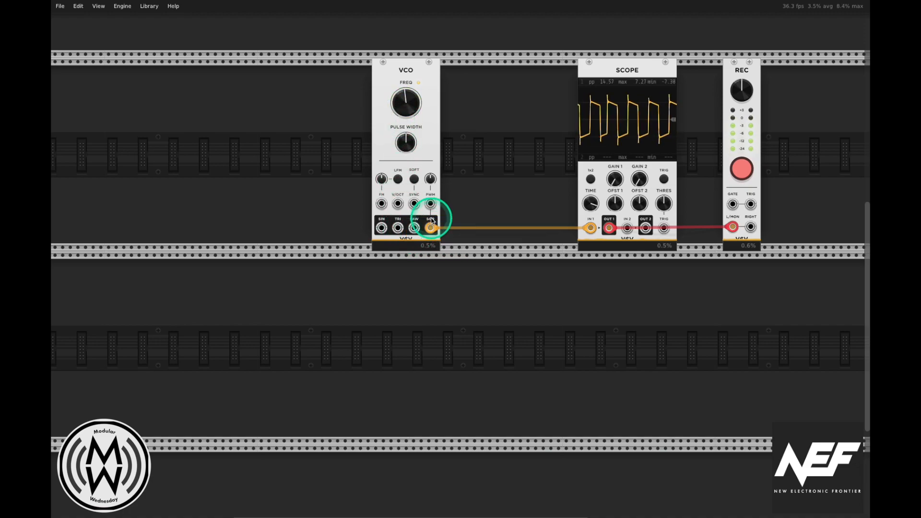
drag(405, 102, 405, 111)
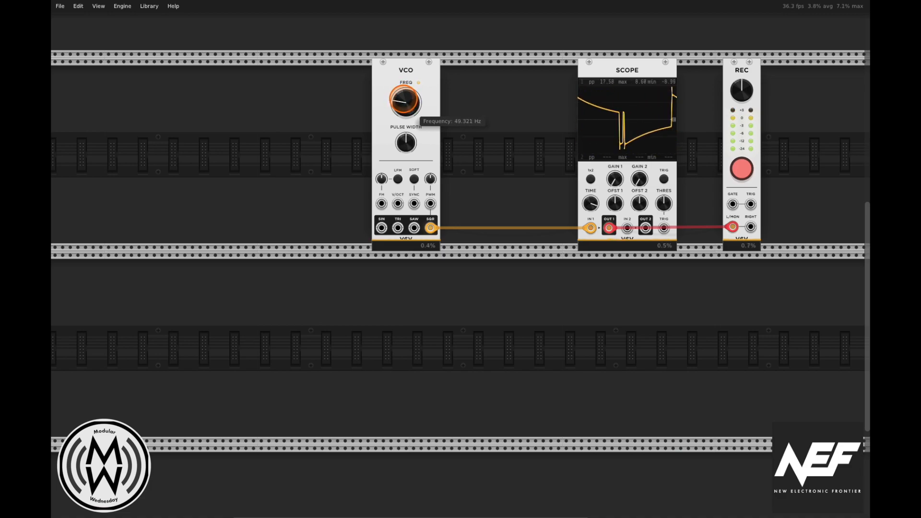
drag(405, 111, 402, 104)
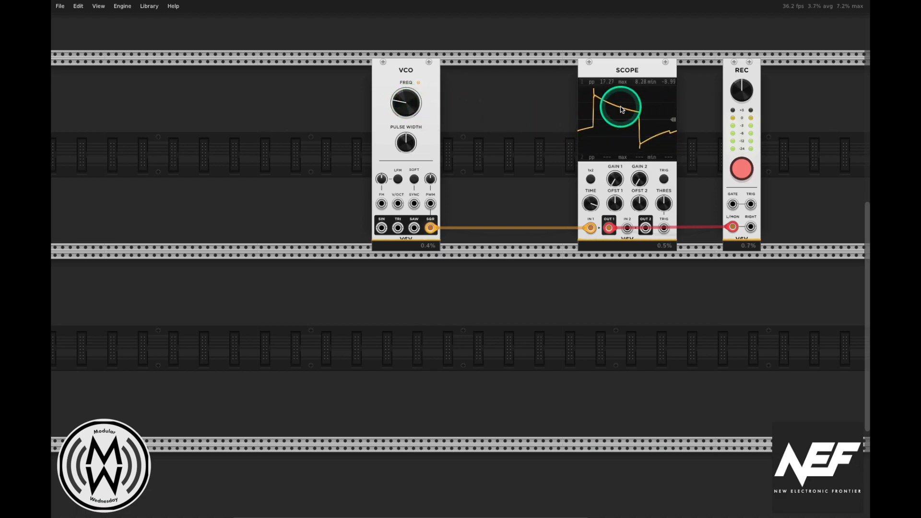
Step: Raise the VCO frequency slightly while sweeping the square wave's pulse width down to about 14% and back to about 50%
mouse_move(406, 143)
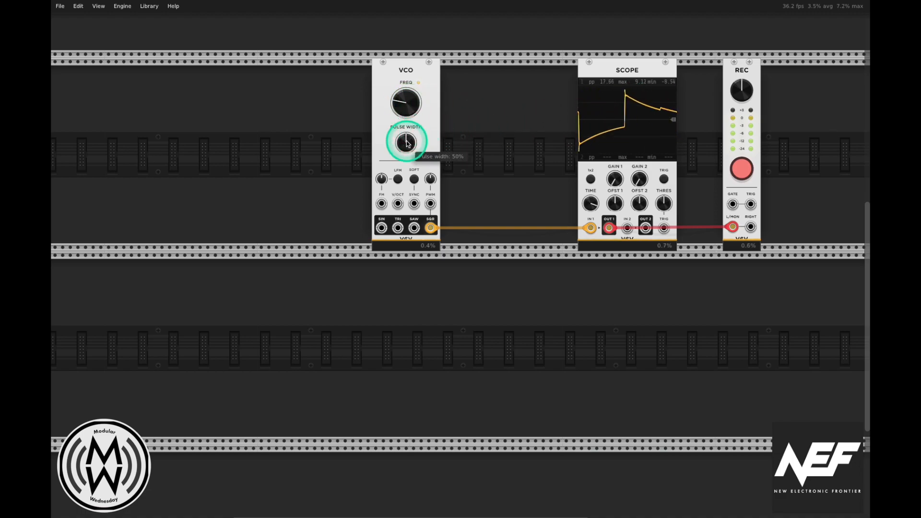
drag(406, 144, 406, 144)
drag(406, 102, 406, 102)
drag(402, 143, 402, 143)
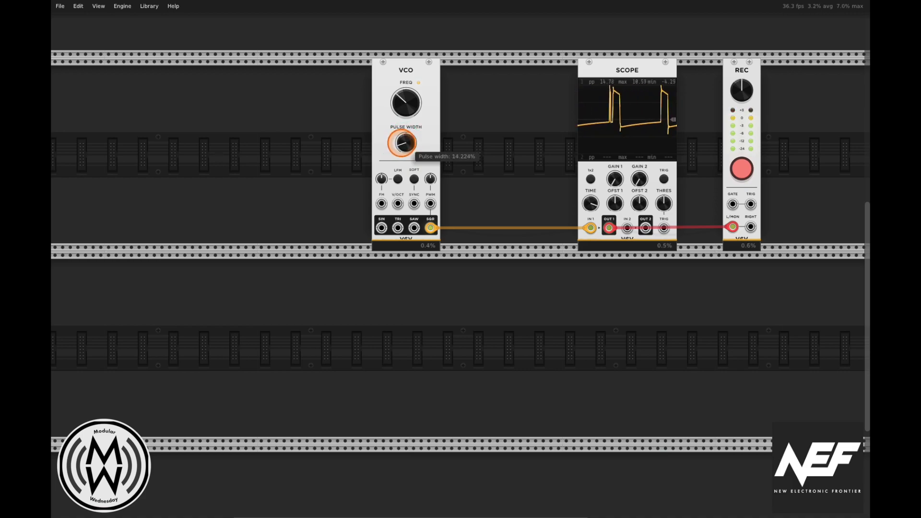
drag(402, 143, 403, 145)
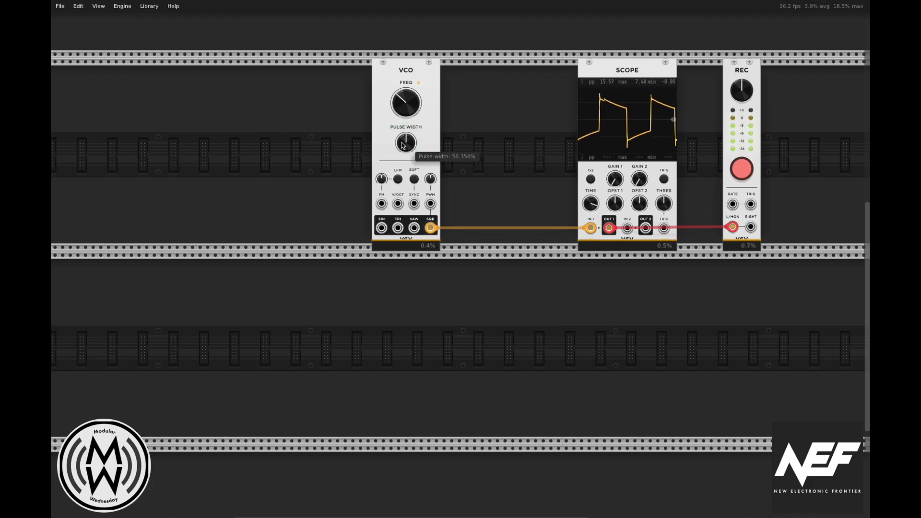
click(403, 145)
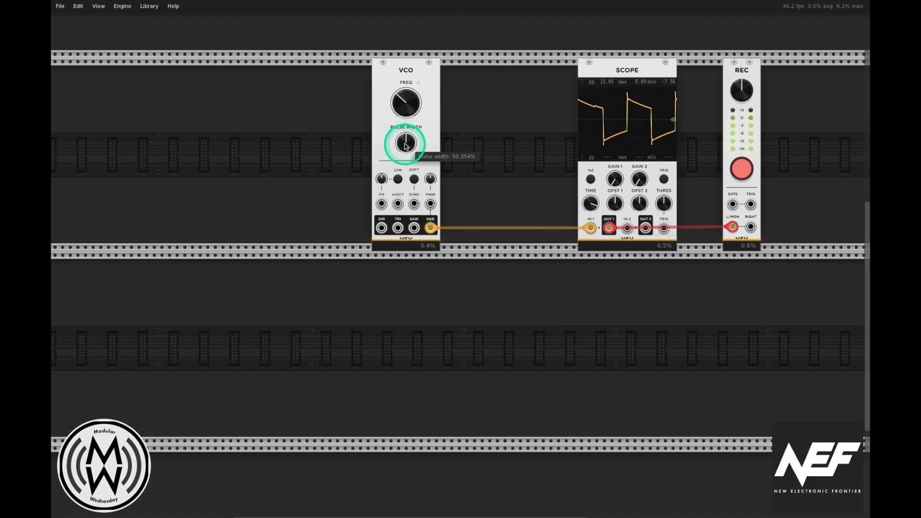
click(498, 200)
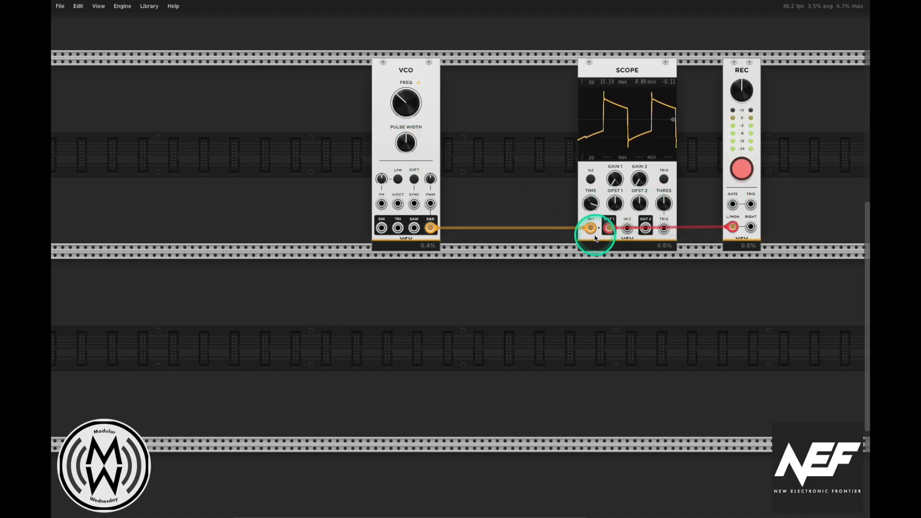
drag(590, 227, 557, 242)
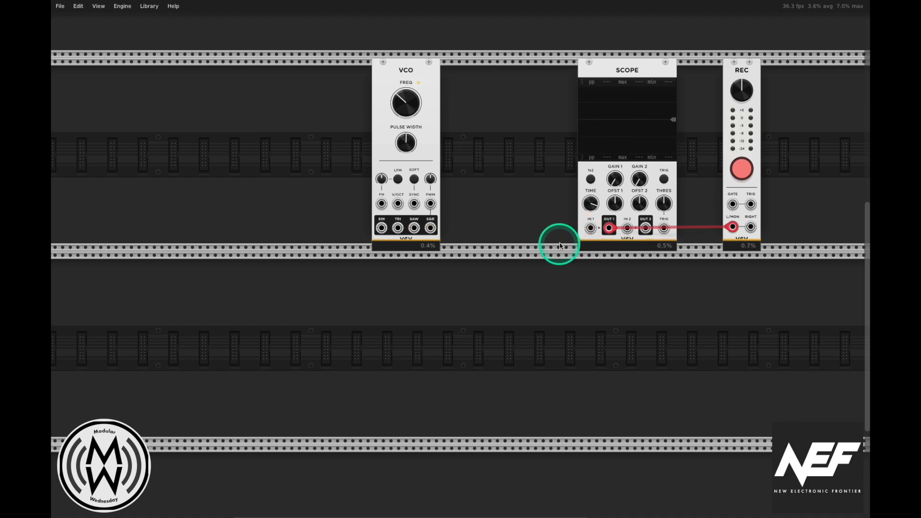